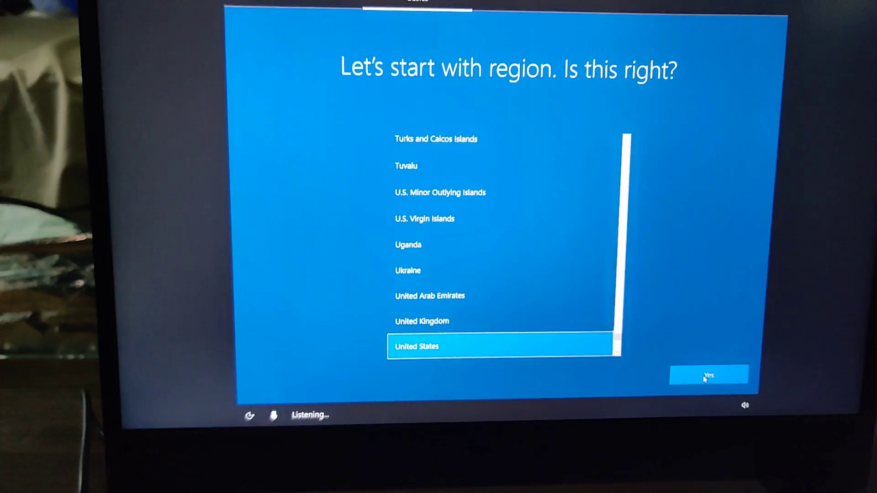
# Scroll the region list to India and confirm it as the region.
pyautogui.press('Down')
pyautogui.press('Down')
pyautogui.press('Down')
pyautogui.press('Down')
pyautogui.press('Down')
pyautogui.press('Down')
pyautogui.press('Down')
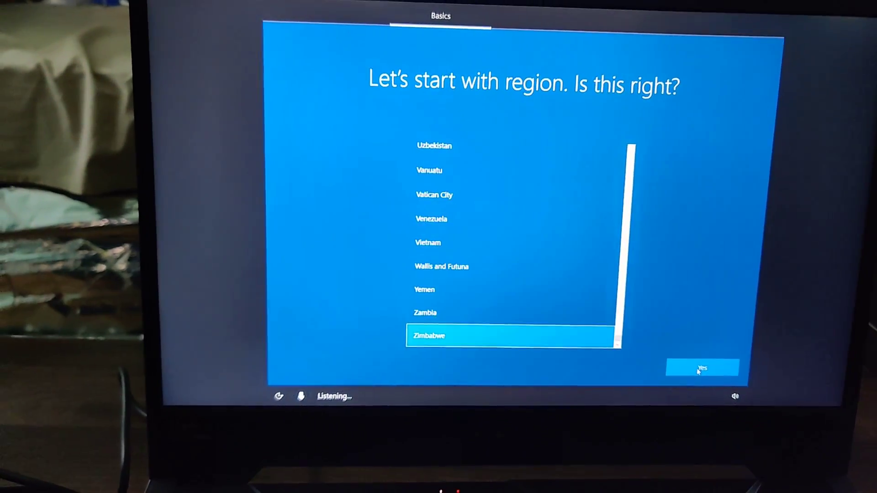
pyautogui.press('Up')
pyautogui.press('Up')
pyautogui.press('Up')
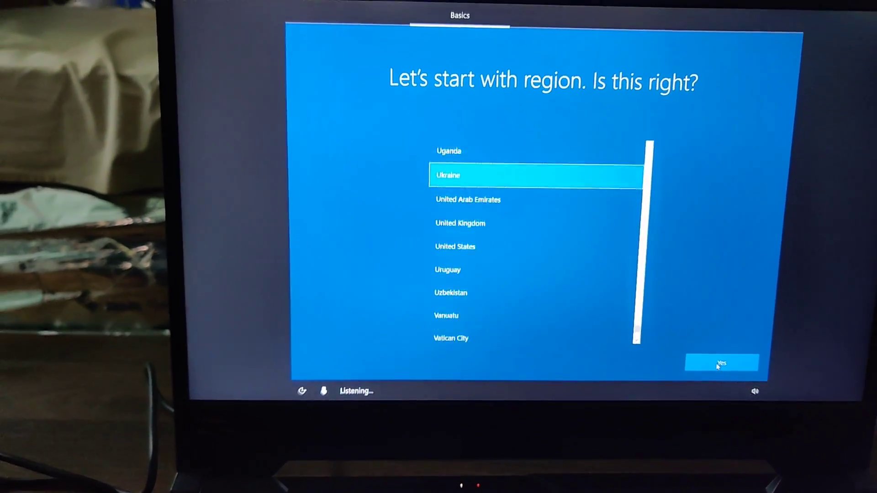
pyautogui.press('Up')
pyautogui.press('Up')
pyautogui.press('Up')
pyautogui.press('Up')
pyautogui.press('Up')
pyautogui.press('Up')
pyautogui.press('Up')
pyautogui.press('Up')
pyautogui.press('Up')
pyautogui.press('Up')
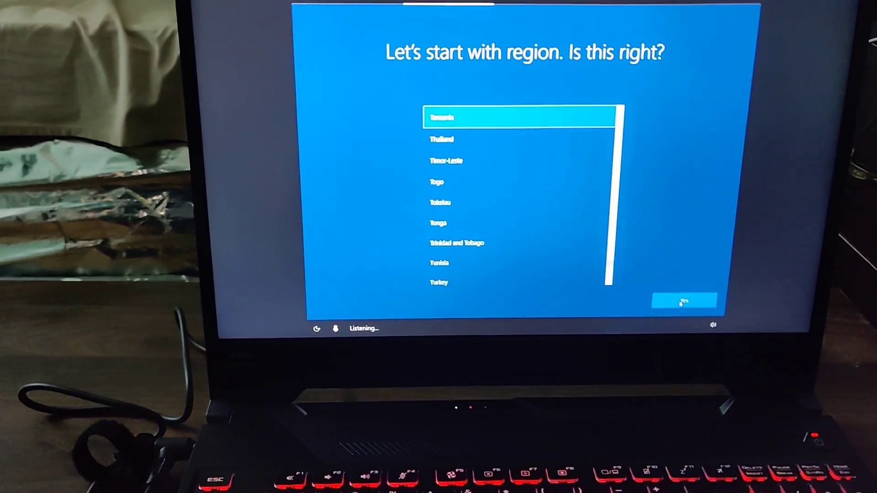
pyautogui.scroll(5, 562, 209)
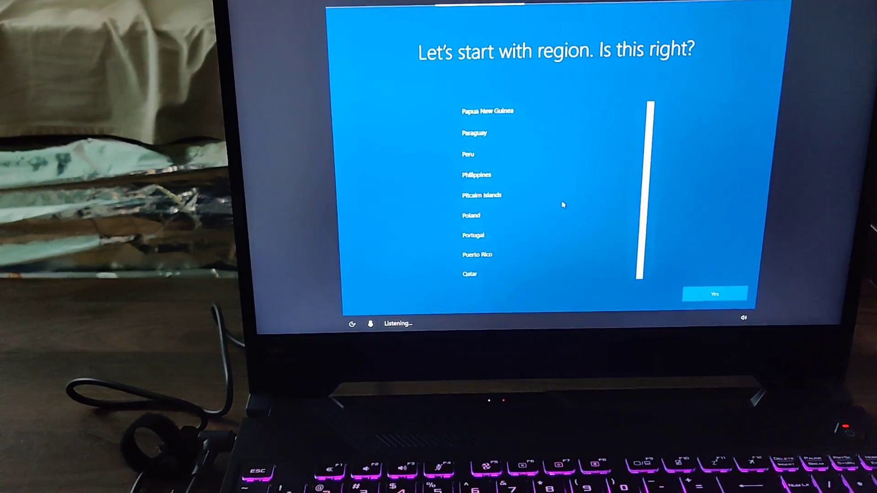
pyautogui.scroll(3, 561, 204)
pyautogui.scroll(2, 562, 204)
pyautogui.scroll(4, 562, 204)
pyautogui.scroll(3, 562, 204)
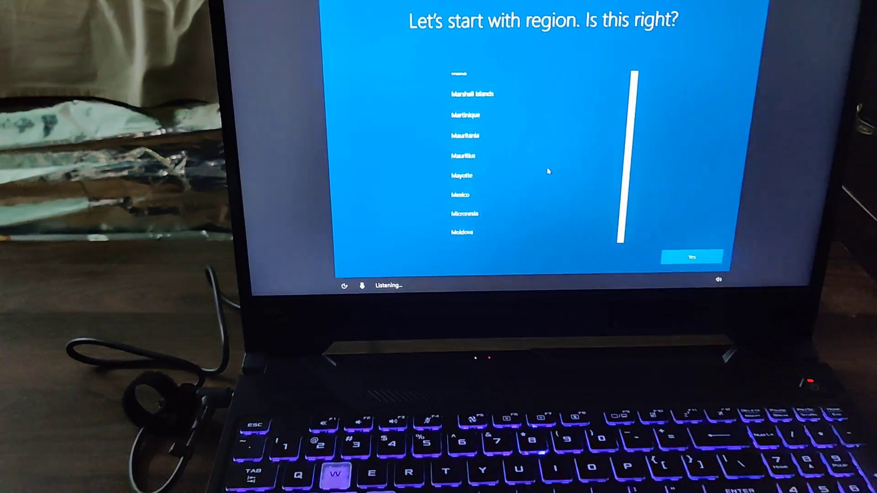
pyautogui.scroll(5, 548, 170)
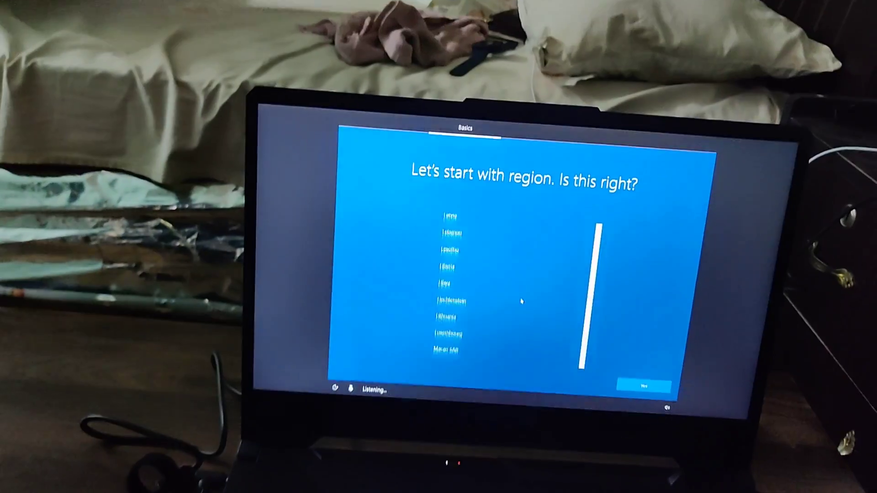
pyautogui.scroll(-3, 521, 301)
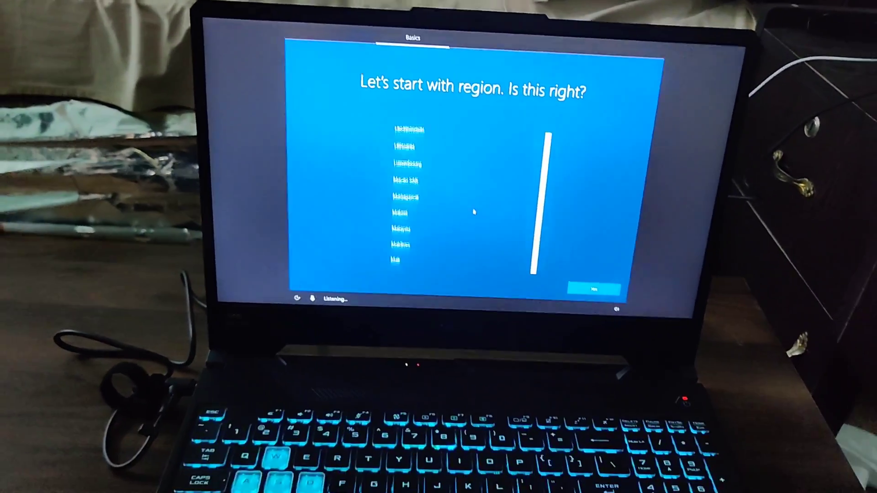
pyautogui.scroll(-2, 473, 212)
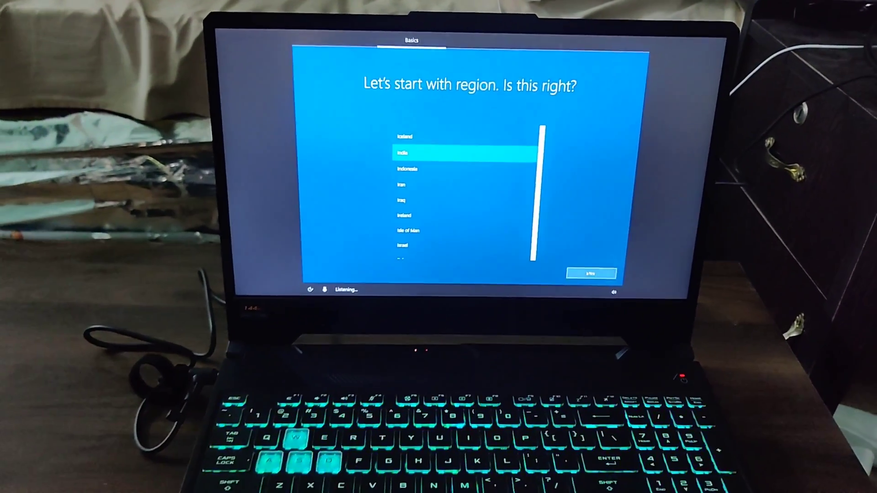
pyautogui.click(599, 265)
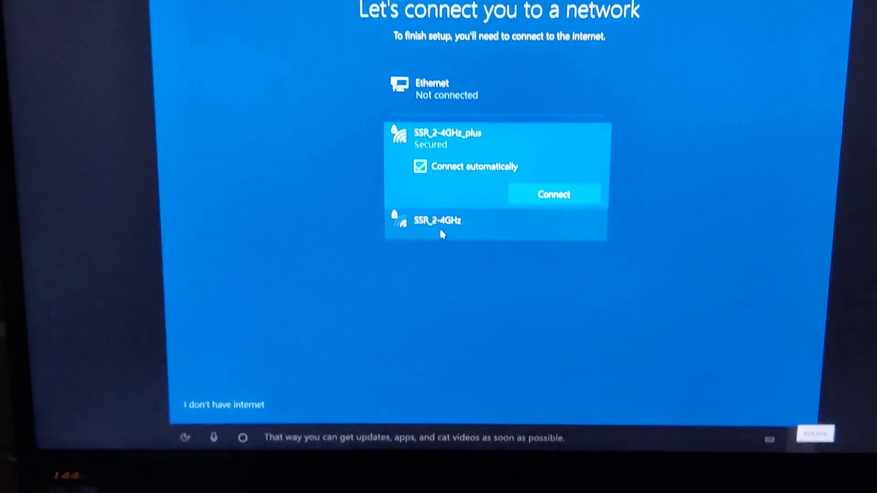
# Select the SSR_2-4GHz Wi-Fi network.
pyautogui.click(431, 279)
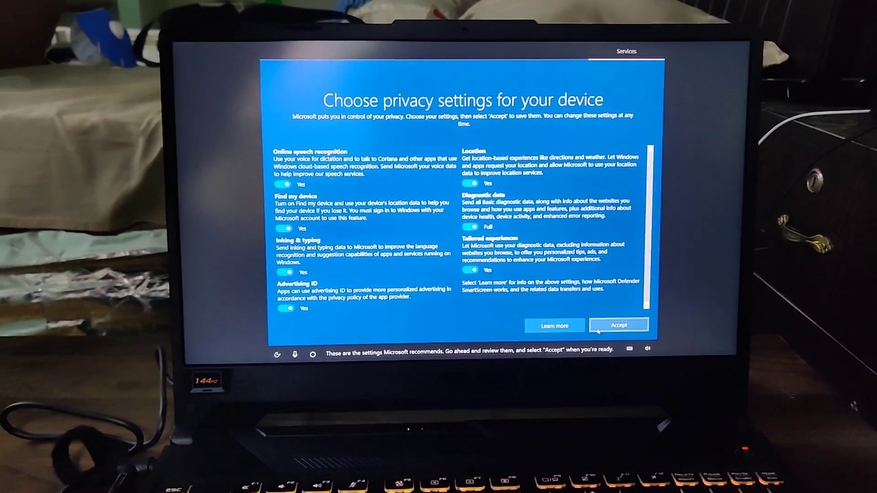
# Accept the recommended privacy settings and answer No to sending activity history.
pyautogui.click(620, 287)
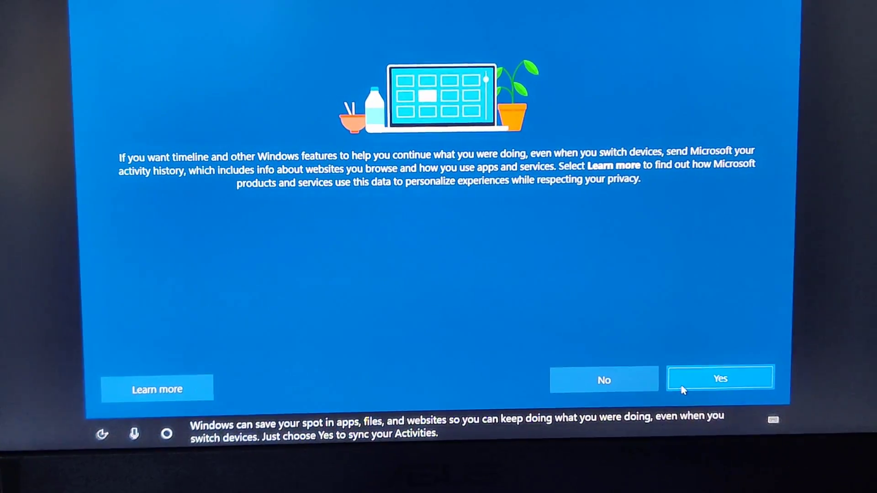
pyautogui.click(620, 364)
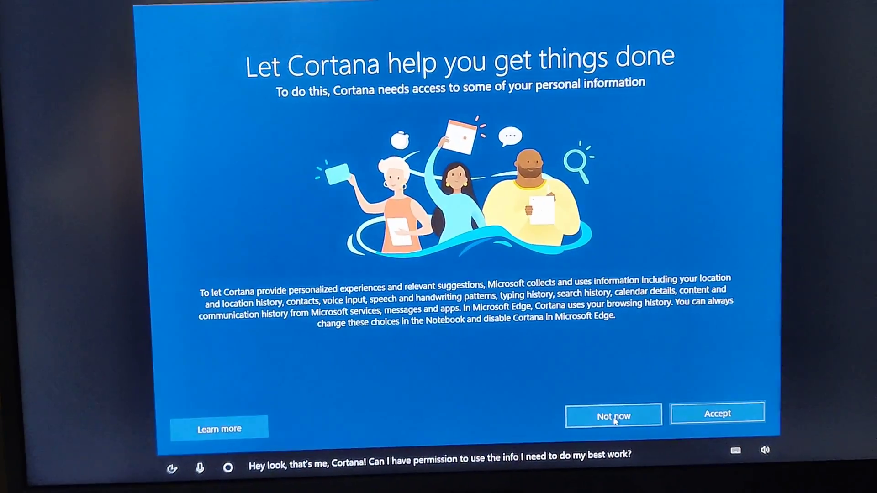
# Skip Cortana, enter the last name, choose region India and submit the account form.
pyautogui.click(615, 402)
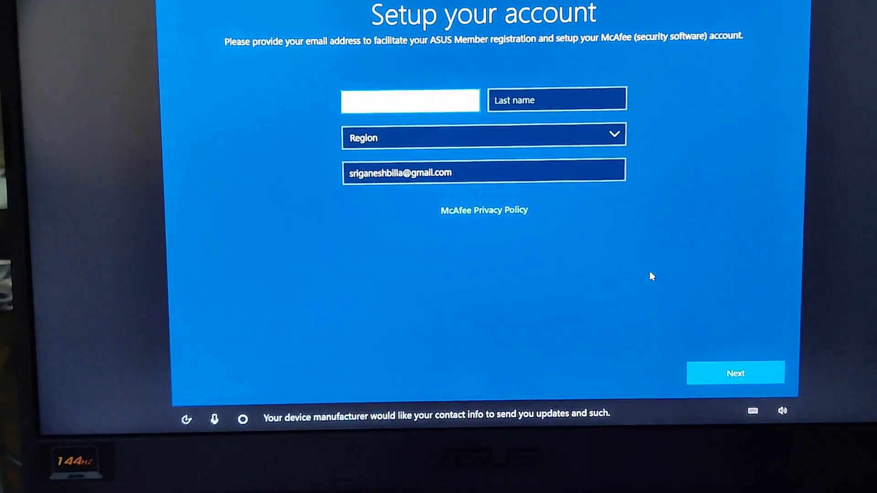
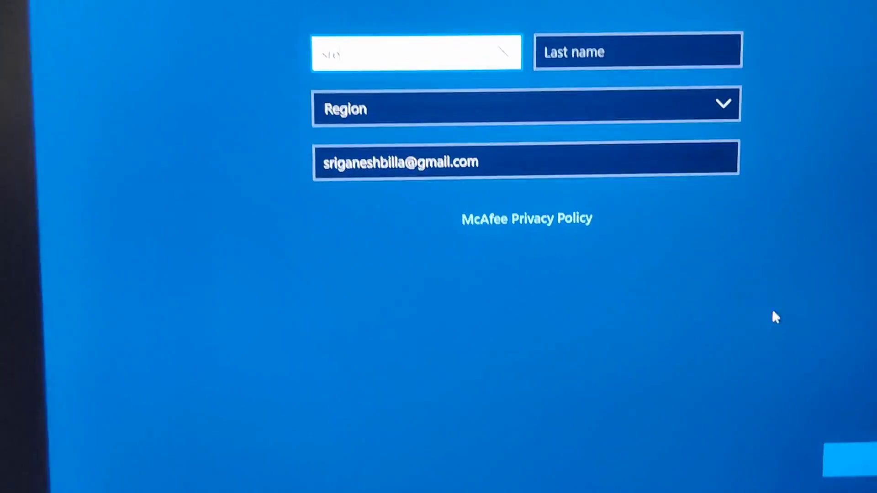
pyautogui.press('Tab')
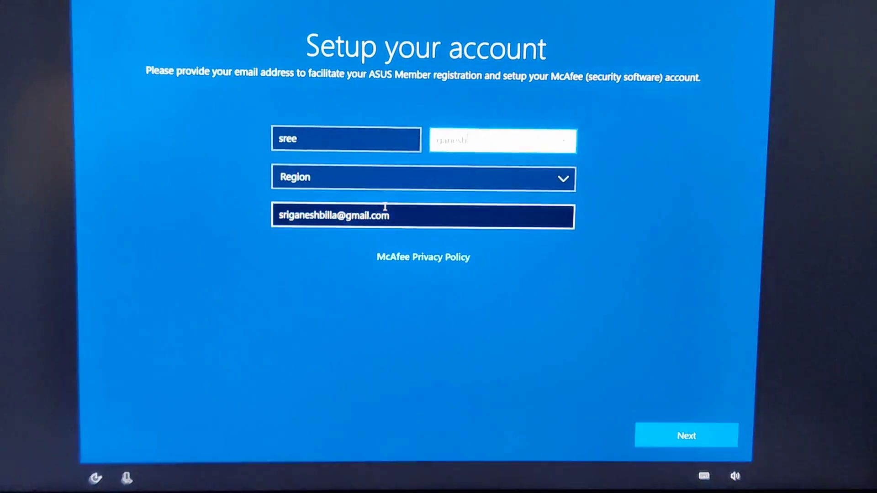
pyautogui.click(443, 104)
pyautogui.scroll(-10, 450, 59)
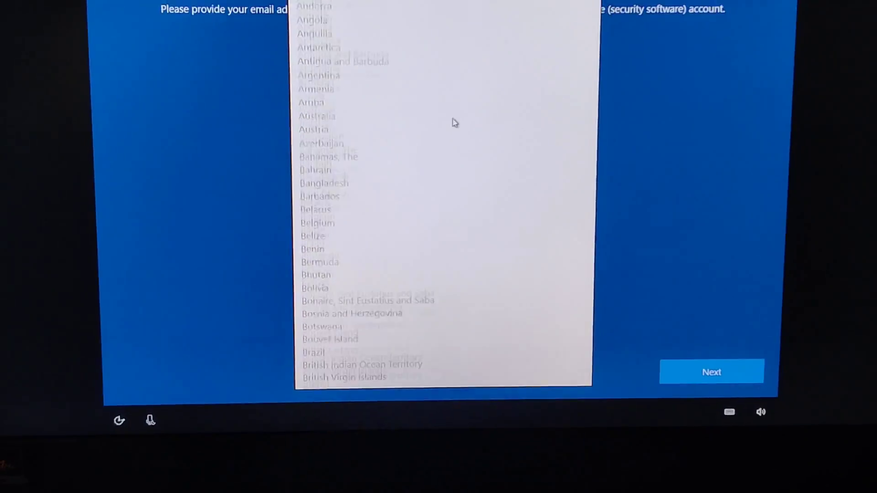
pyautogui.scroll(-2, 461, 152)
pyautogui.click(335, 141)
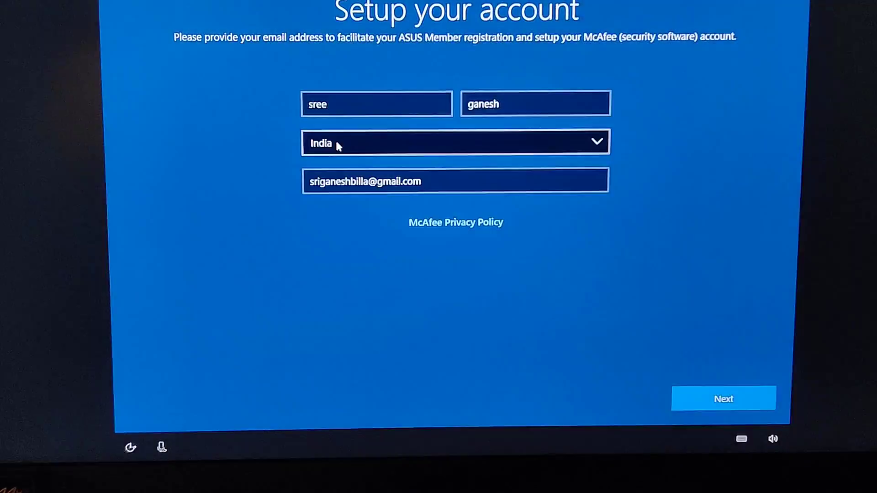
pyautogui.click(692, 404)
# Continue past the manufacturer account page to the loading screen.
pyautogui.click(691, 411)
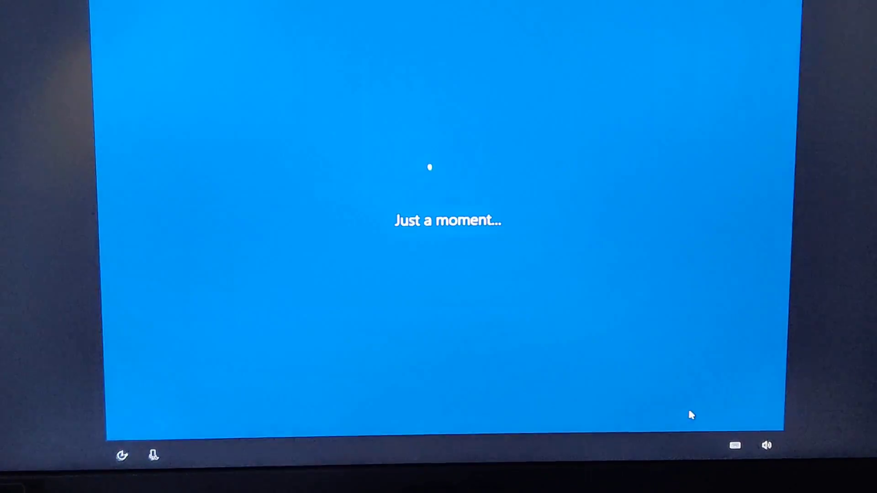